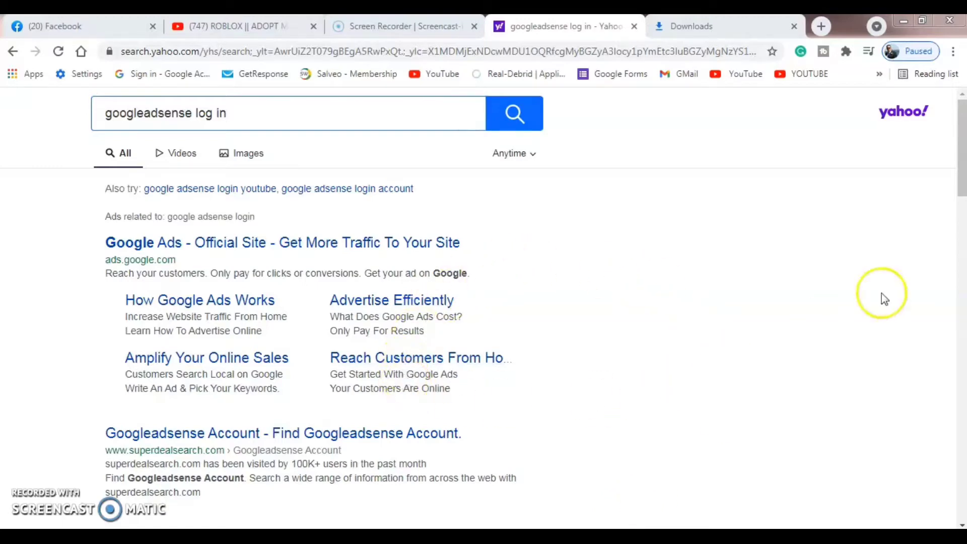
# Step: Sign in to Google AdSense from the search results with the saved account and its password
pyautogui.moveTo(963, 161); pyautogui.dragTo(963, 309)
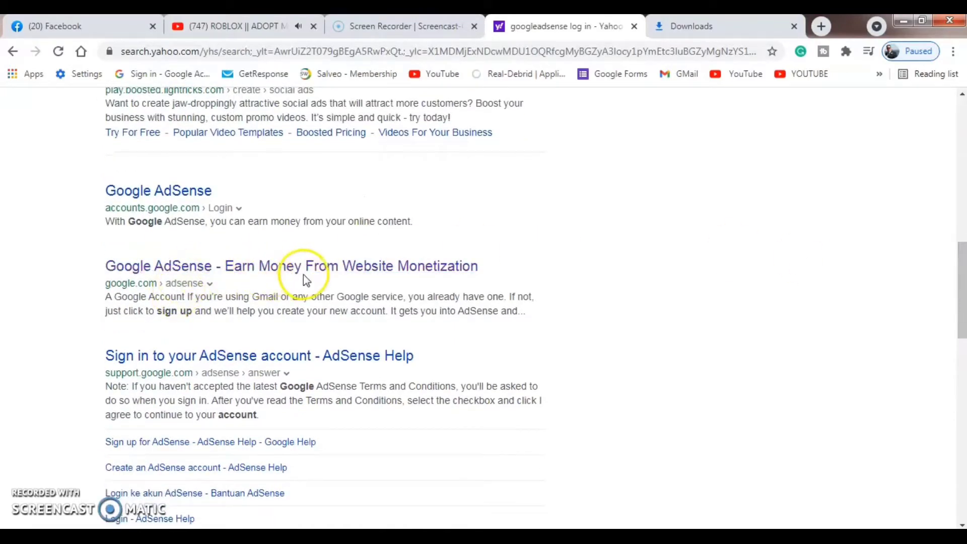
pyautogui.click(372, 266)
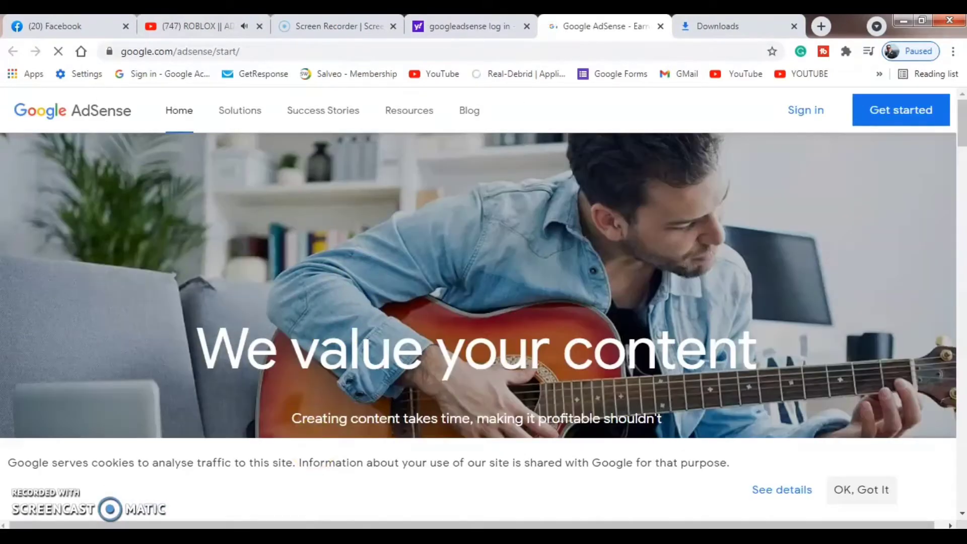
pyautogui.click(808, 111)
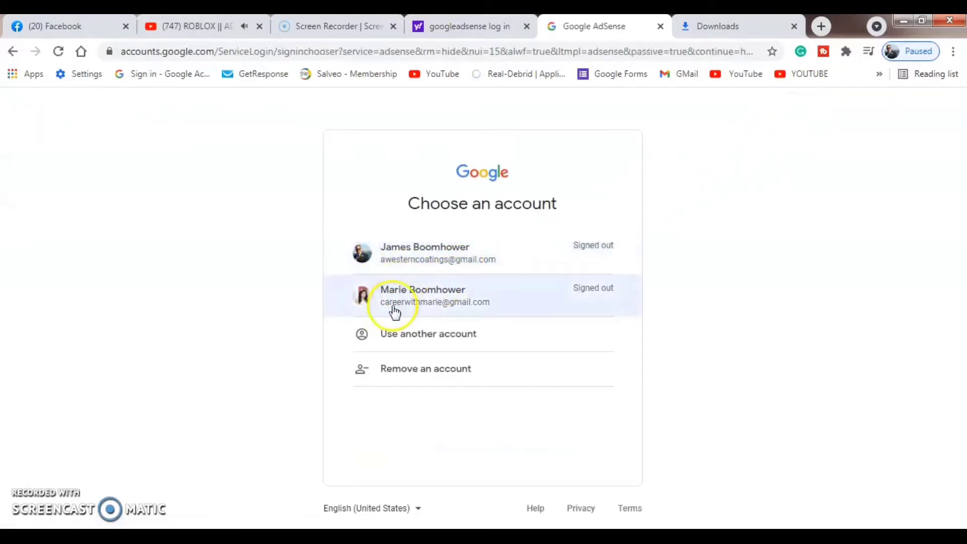
pyautogui.click(391, 310)
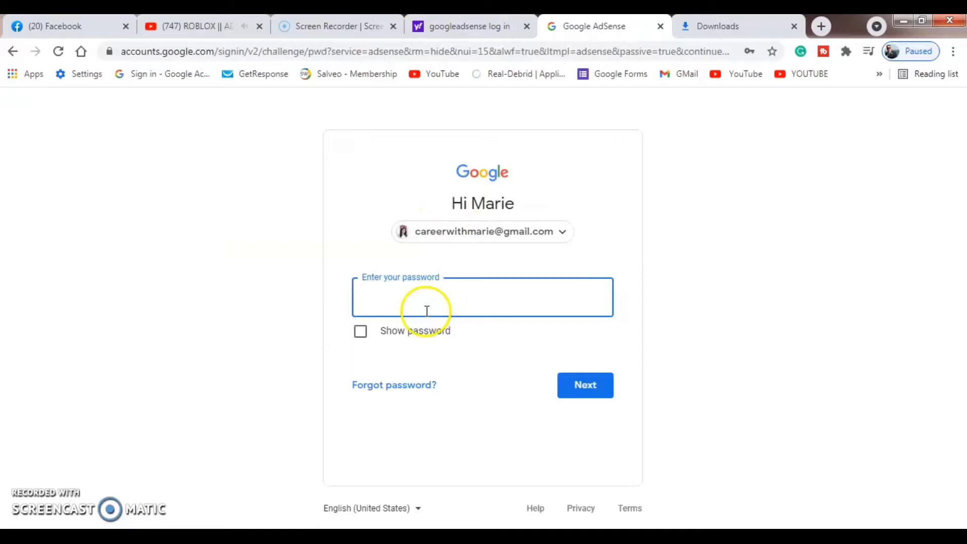
pyautogui.click(425, 309)
pyautogui.write('a')
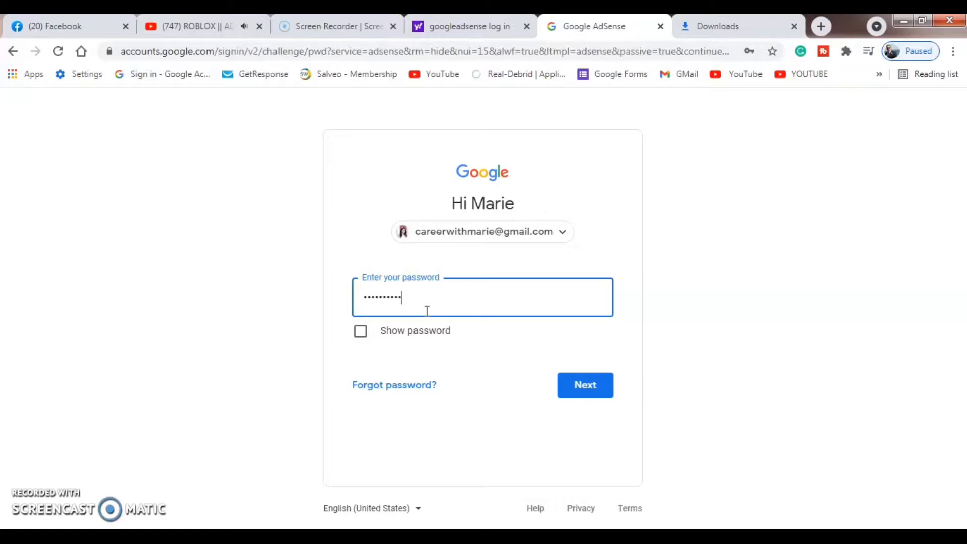
pyautogui.click(587, 386)
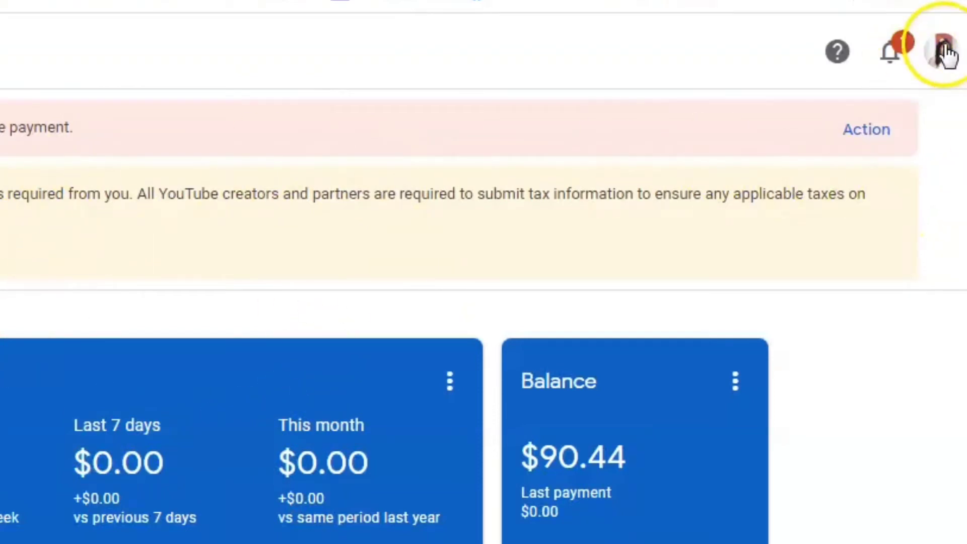
# Step: Check the notifications, then go to Manage tax info from the yellow tax banner
pyautogui.click(893, 54)
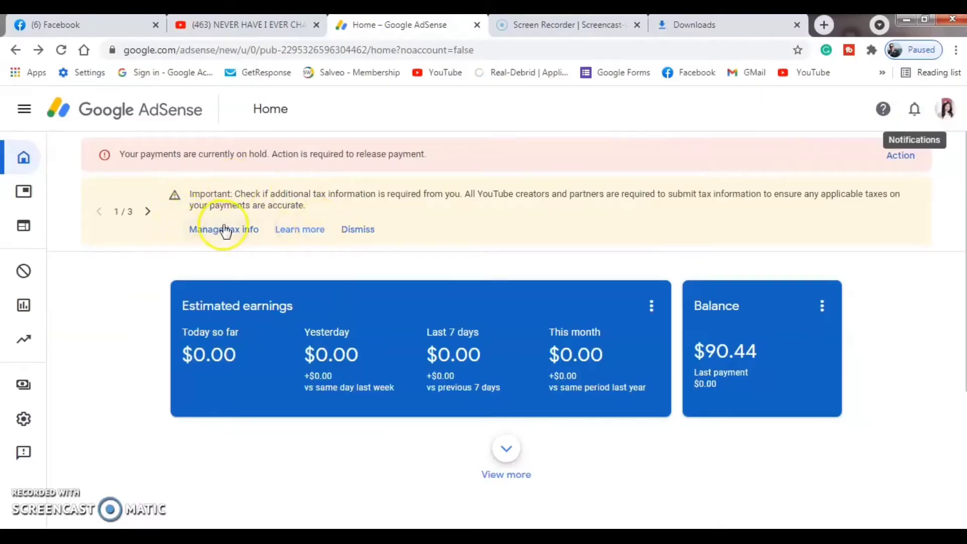
pyautogui.click(222, 229)
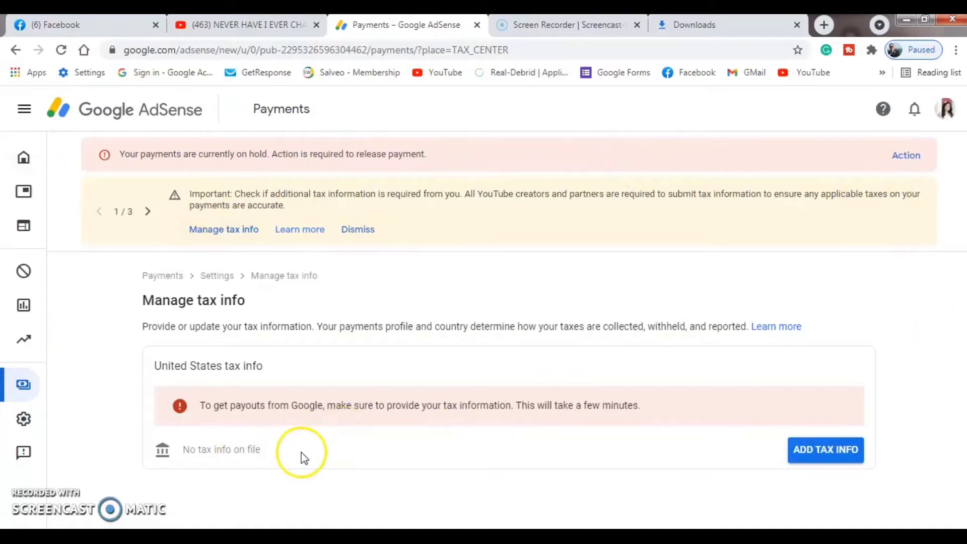
# Step: Add United States tax info as an Individual who is a US citizen or resident
pyautogui.click(844, 448)
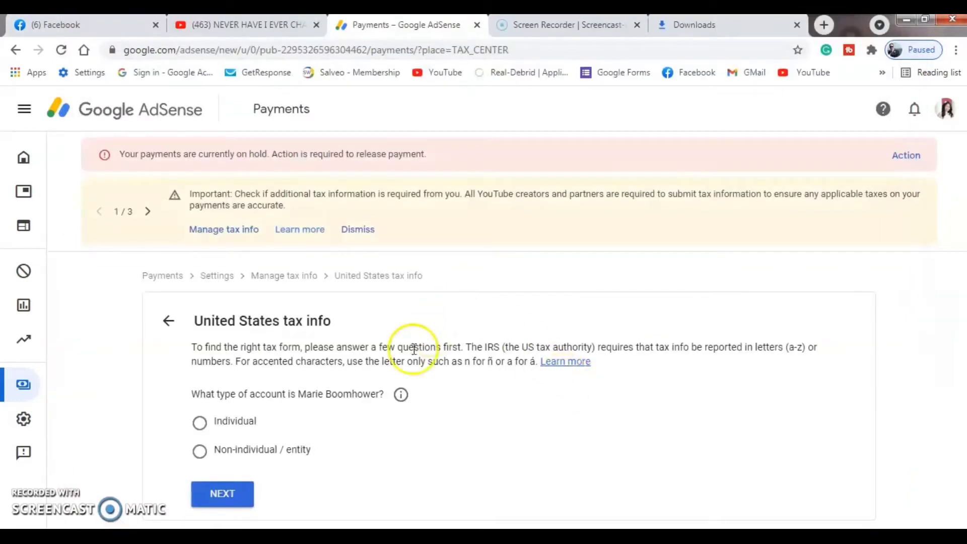
pyautogui.click(200, 423)
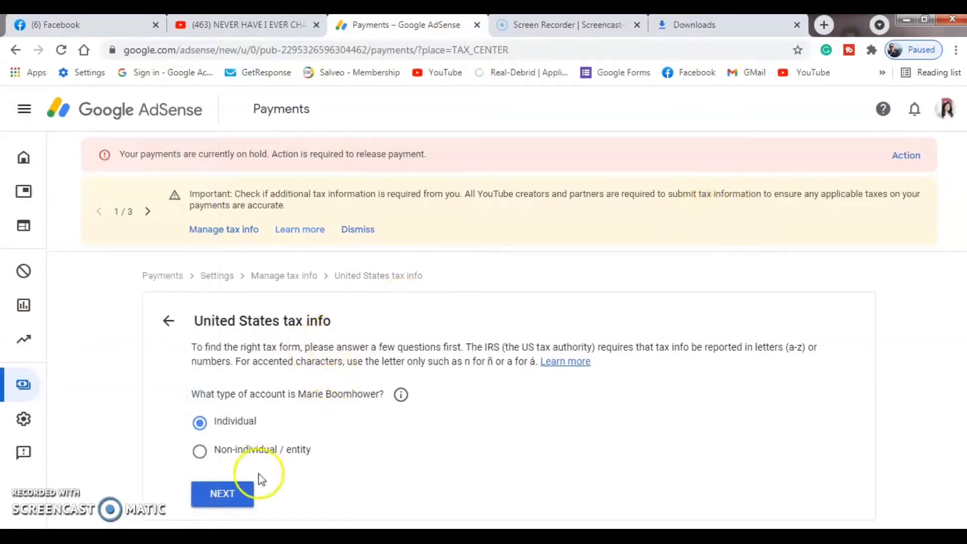
pyautogui.click(237, 497)
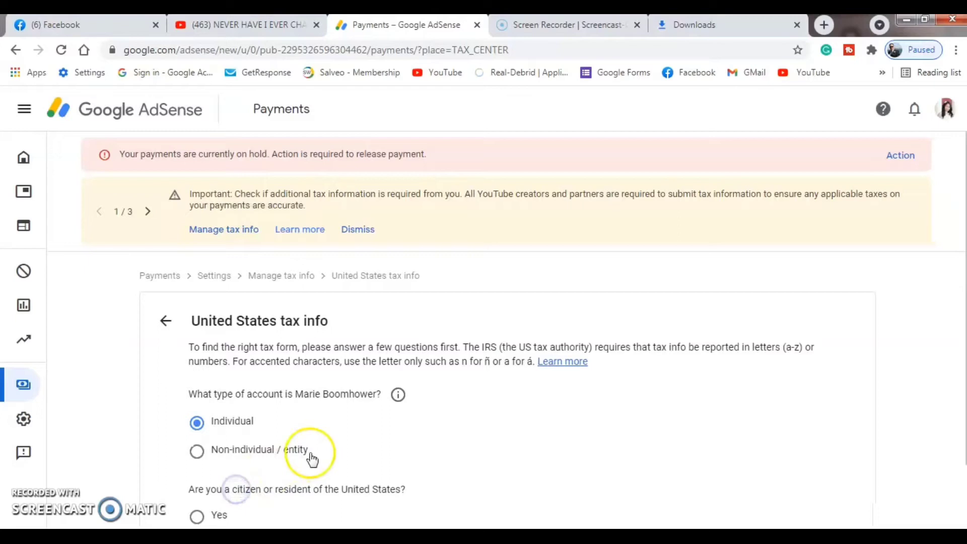
pyautogui.scroll(-2, 536, 411)
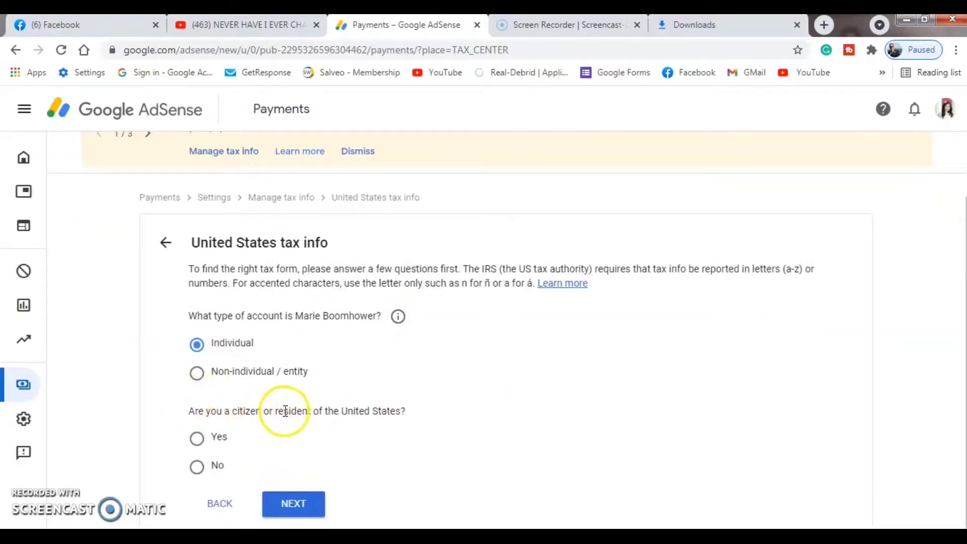
pyautogui.click(198, 439)
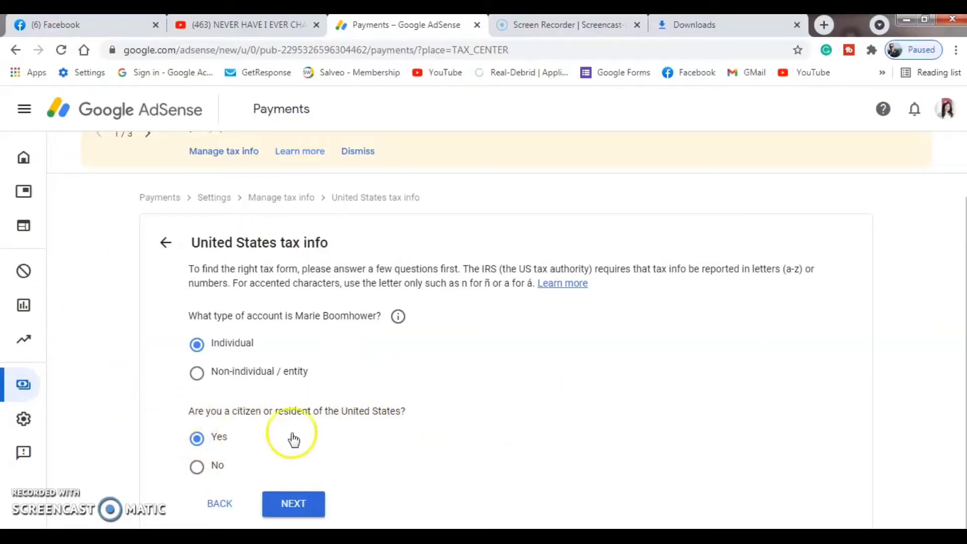
pyautogui.click(307, 506)
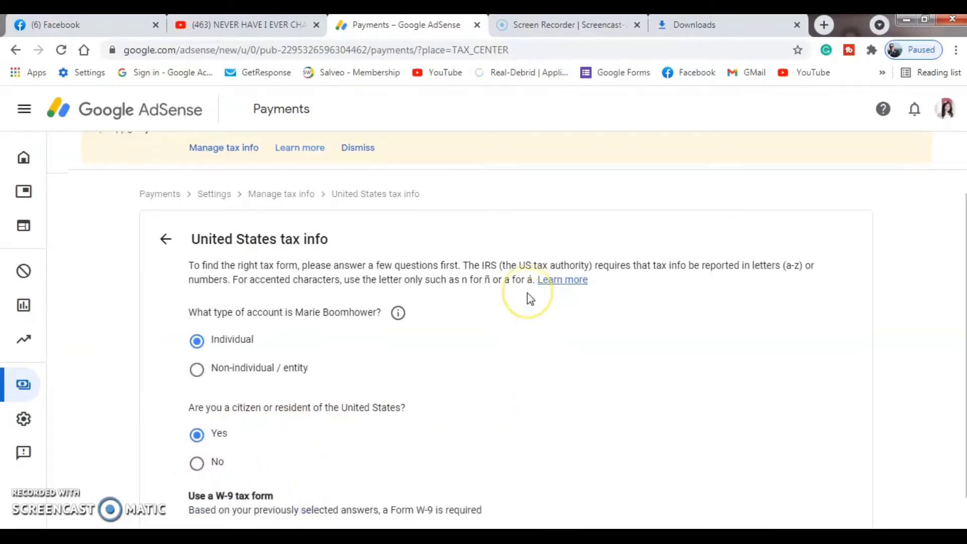
pyautogui.scroll(-1, 529, 298)
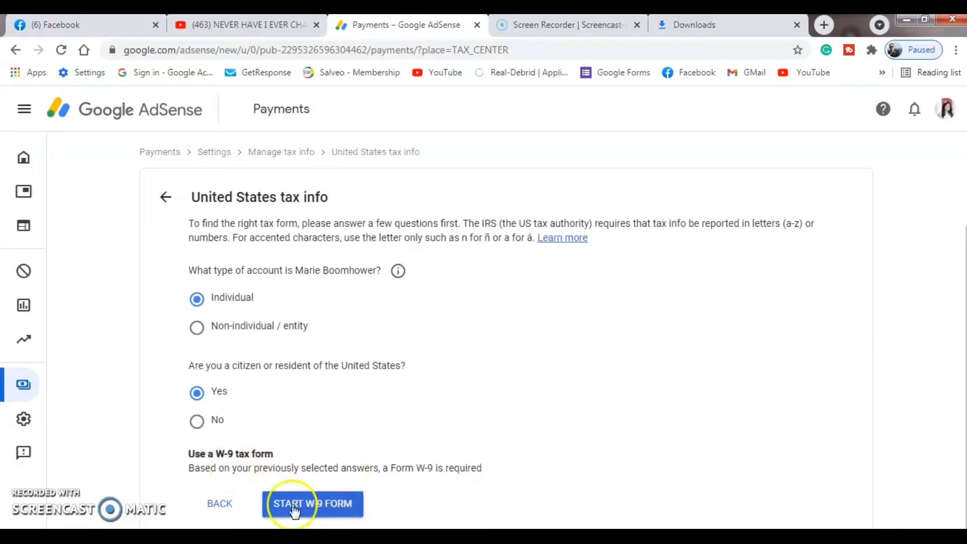
# Step: Start the W-9 form and correct the legal first name to Maribel
pyautogui.click(329, 509)
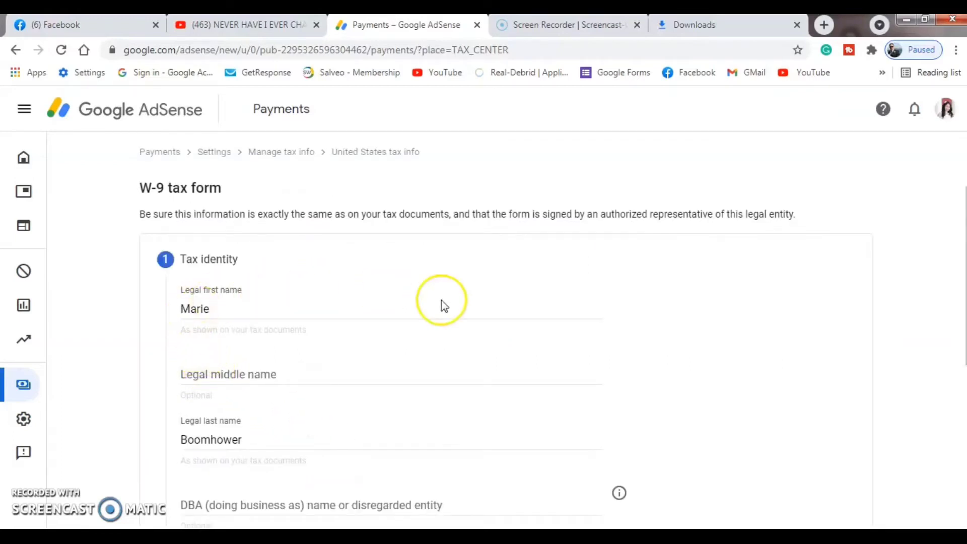
pyautogui.scroll(-1, 441, 302)
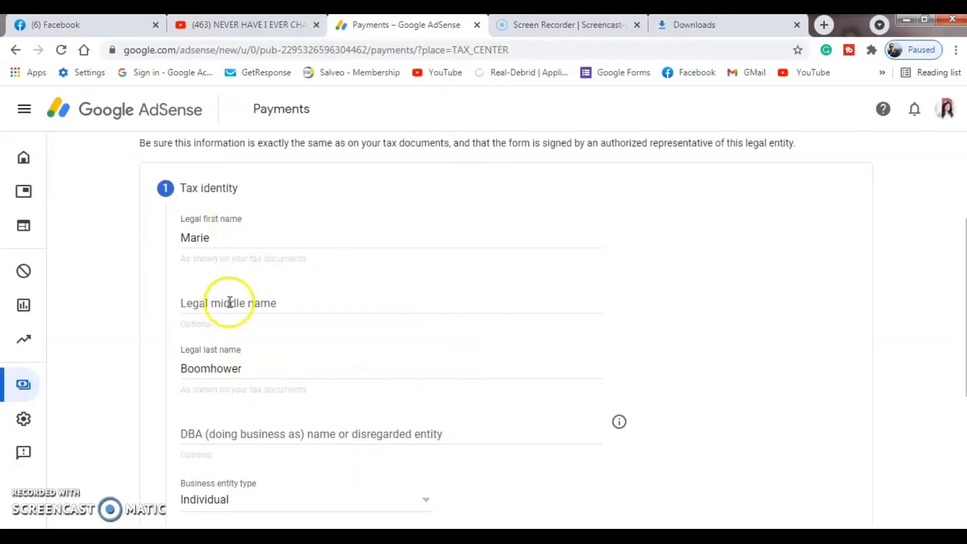
pyautogui.click(224, 303)
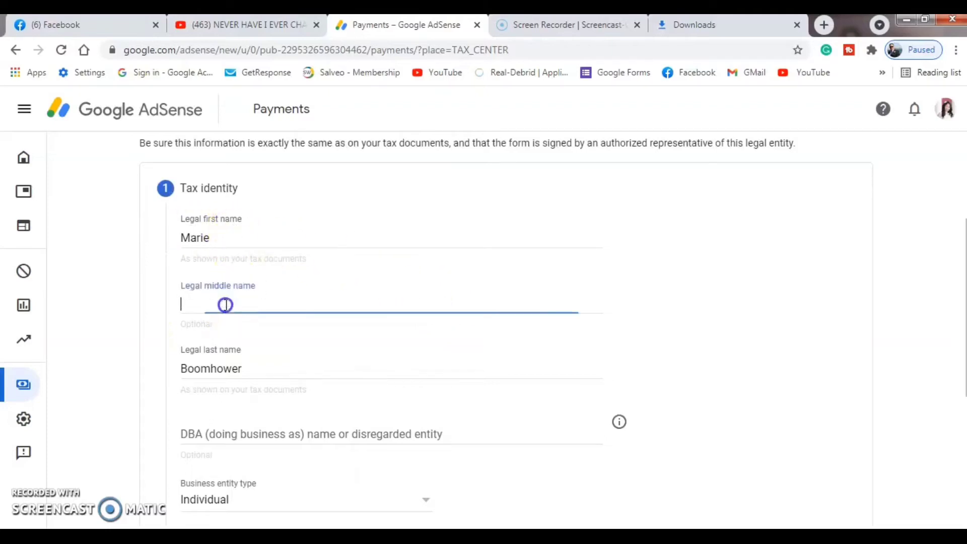
pyautogui.click(222, 231)
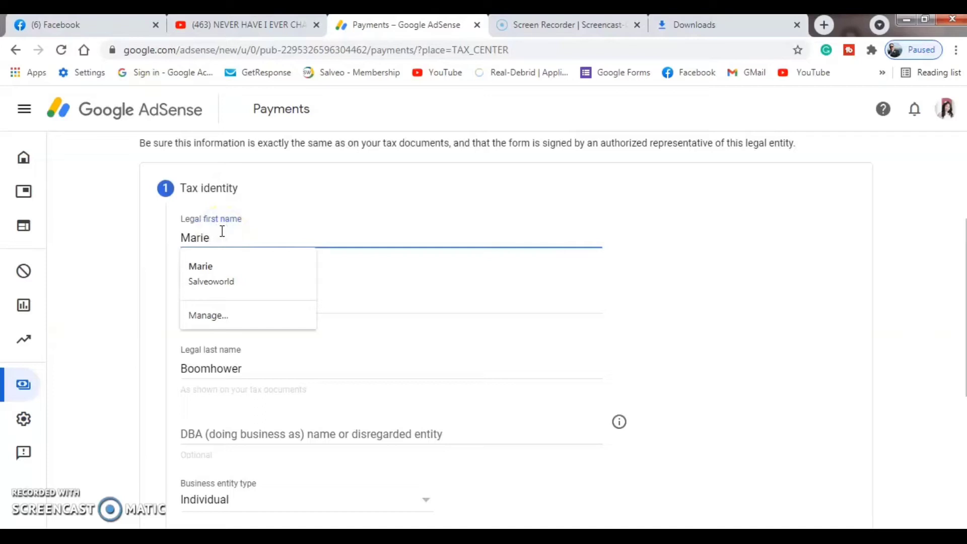
pyautogui.write('bel')
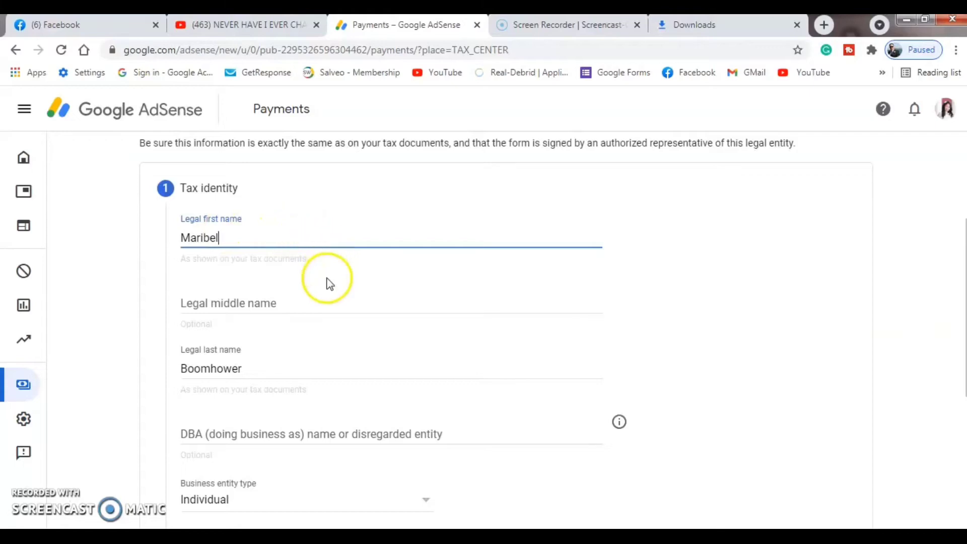
# Step: Enter legal middle name Maray, view the disregarded-entity note, and enter the taxpayer ID
pyautogui.scroll(-1, 322, 285)
pyautogui.click(226, 231)
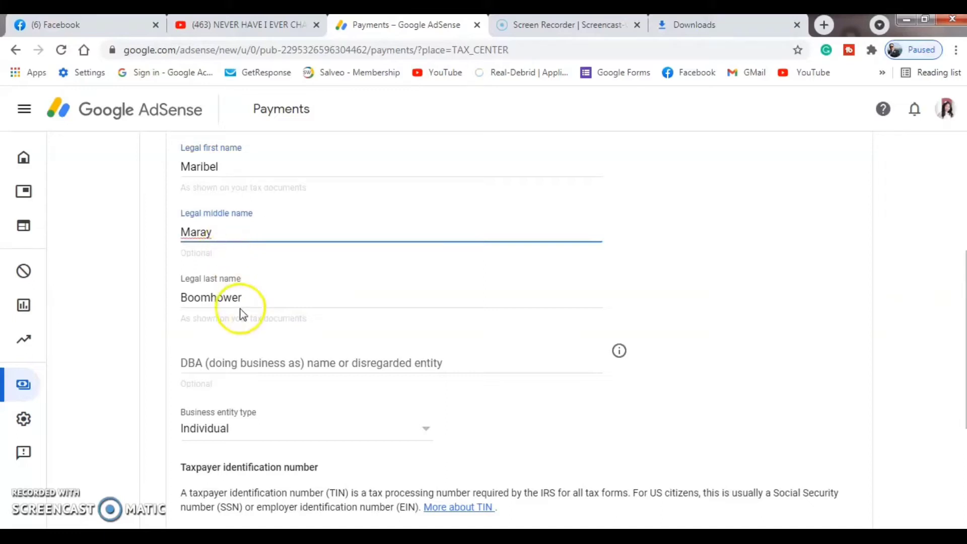
pyautogui.scroll(-1, 363, 267)
pyautogui.scroll(-1, 366, 271)
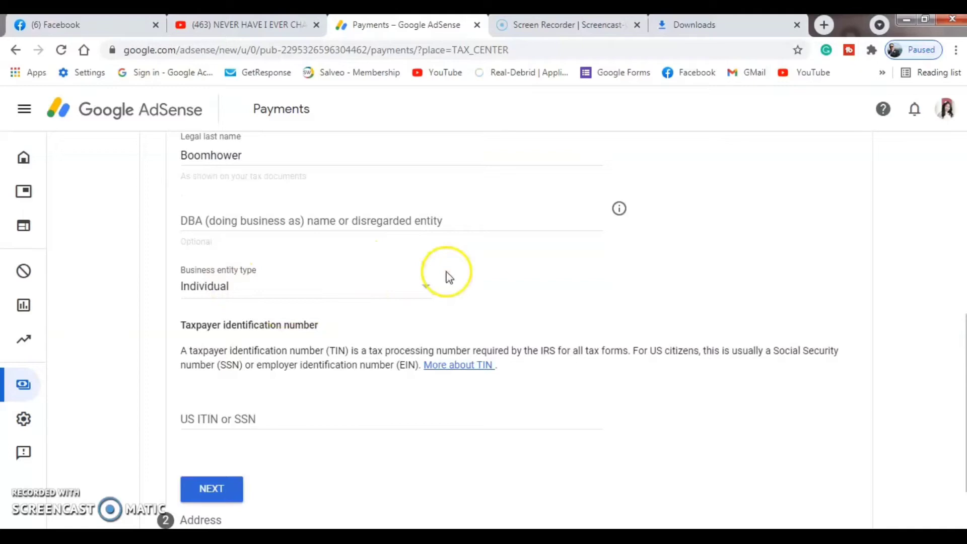
pyautogui.click(620, 208)
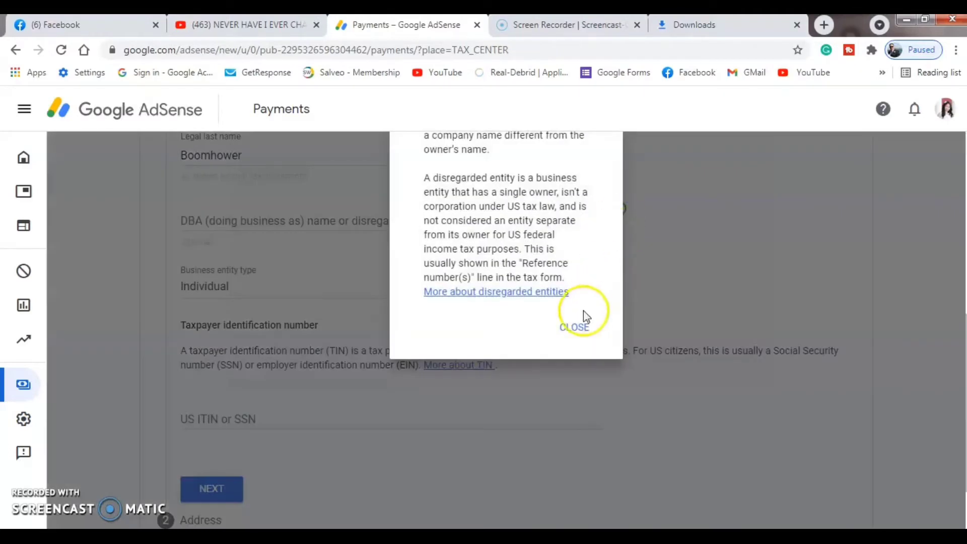
pyautogui.click(572, 324)
pyautogui.scroll(-2, 452, 285)
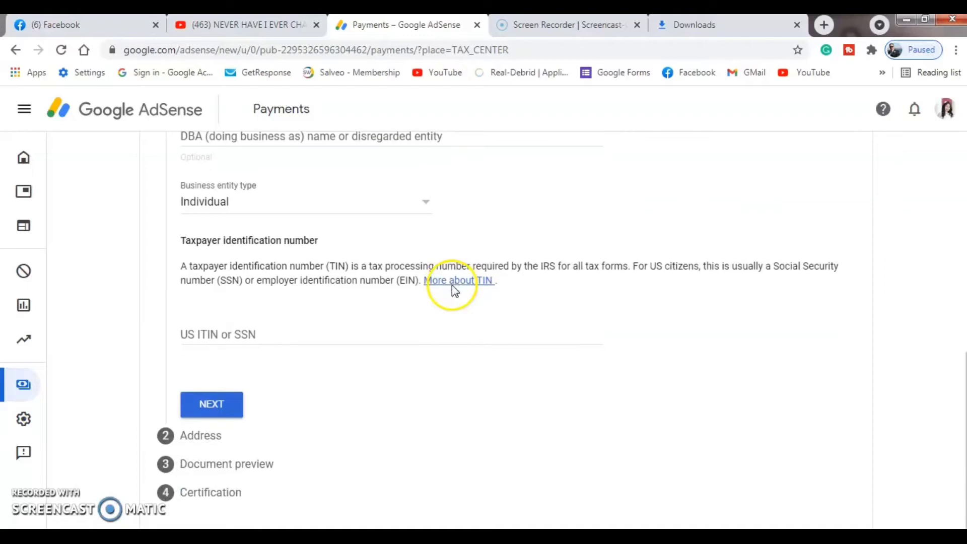
pyautogui.click(234, 331)
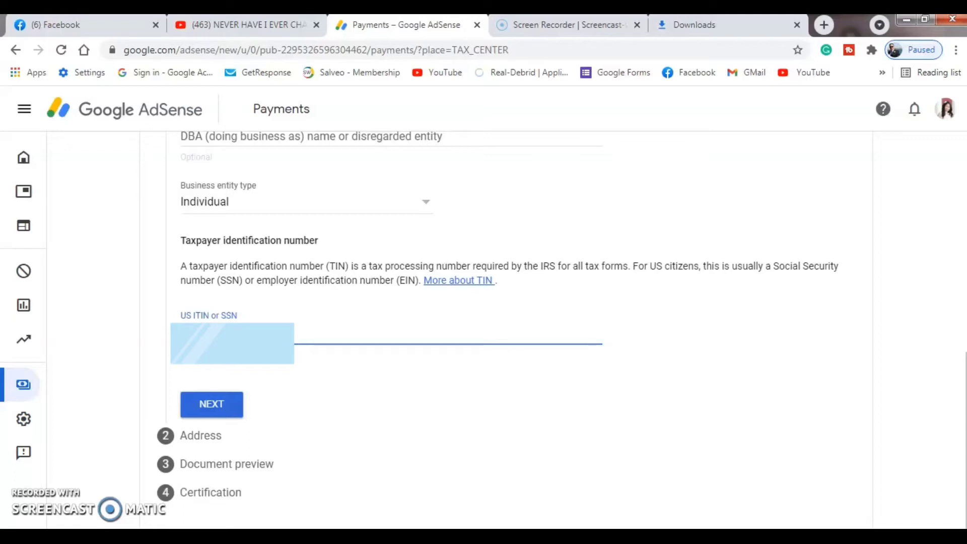
# Step: Save the tax identity and fill the mailing address from the saved autofill suggestion
pyautogui.click(210, 405)
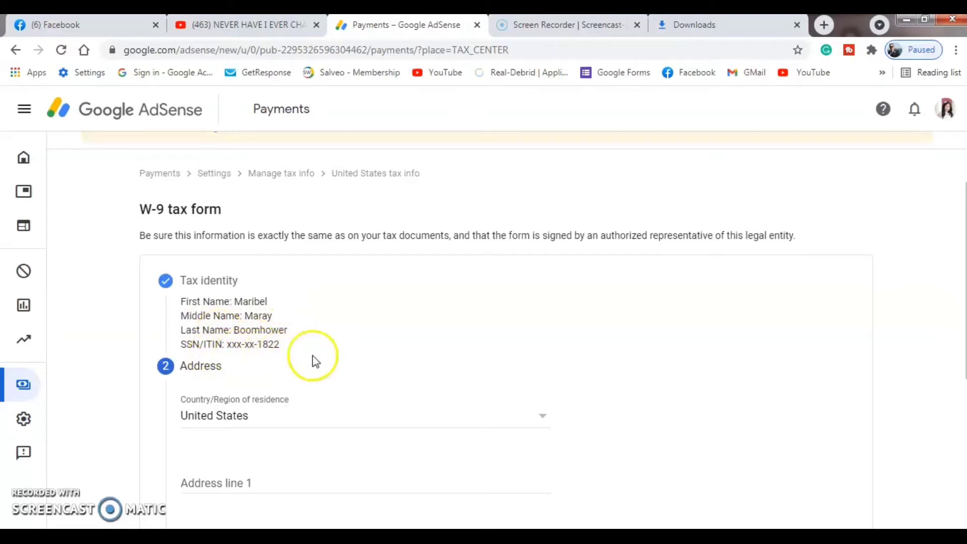
pyautogui.scroll(-3, 495, 347)
pyautogui.scroll(-1, 496, 347)
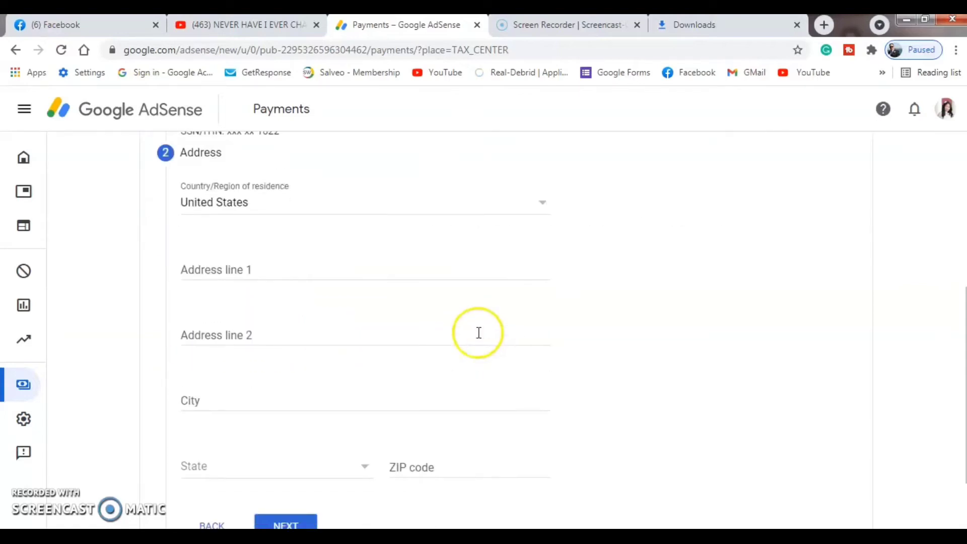
pyautogui.click(211, 268)
pyautogui.click(207, 298)
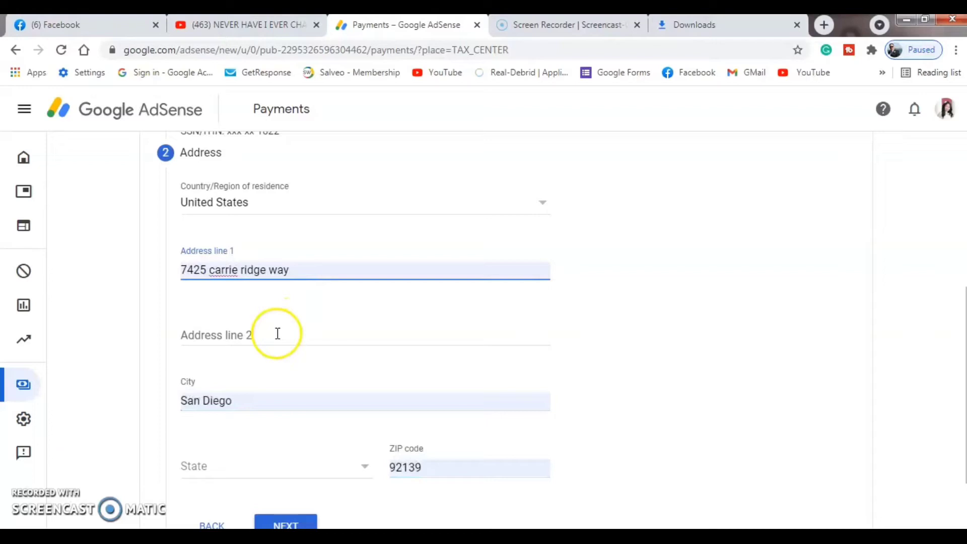
# Step: Set the address state to California and move on from the address step
pyautogui.scroll(-2, 471, 336)
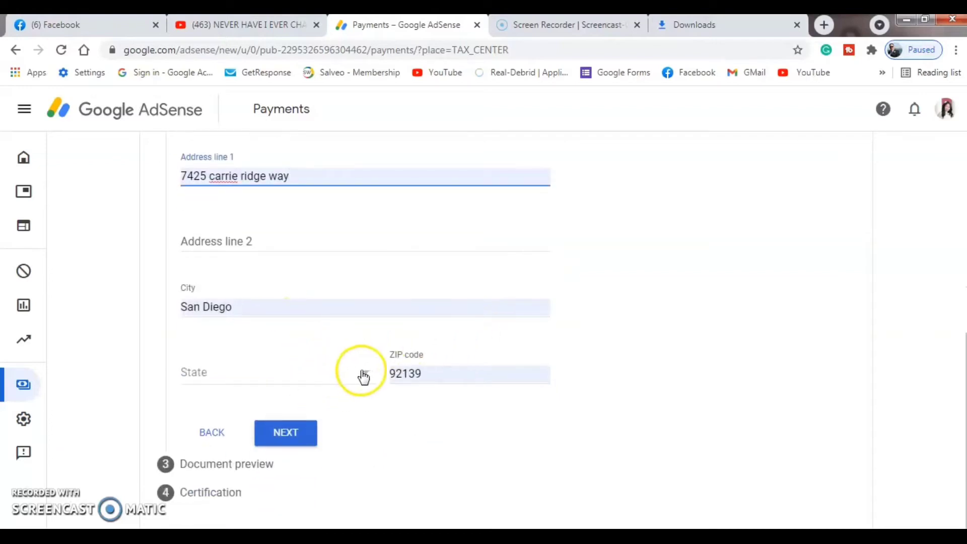
pyautogui.click(364, 377)
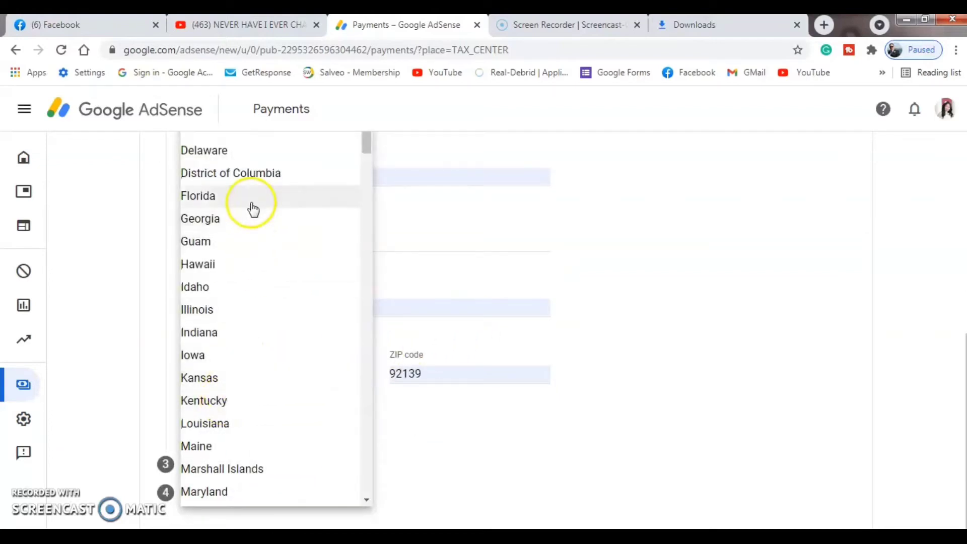
pyautogui.scroll(5, 255, 221)
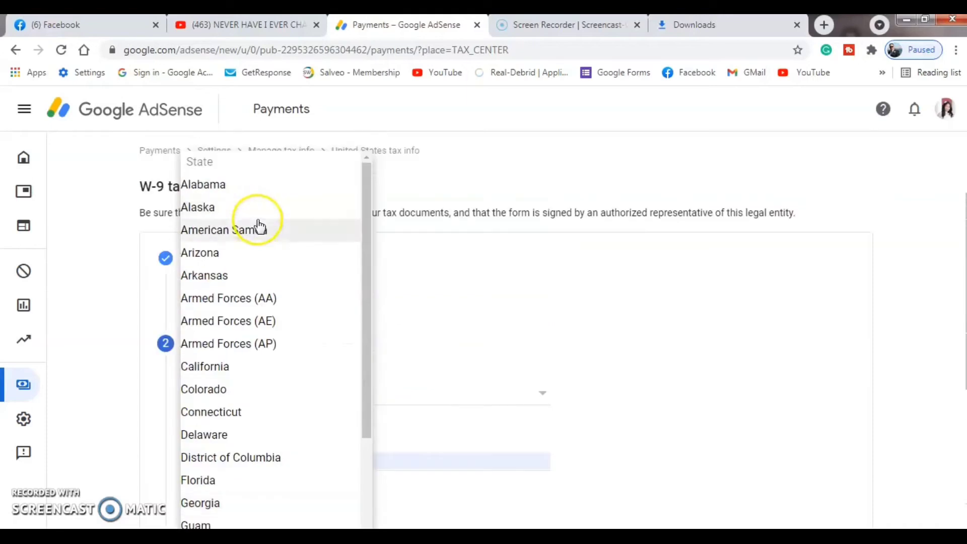
pyautogui.click(242, 365)
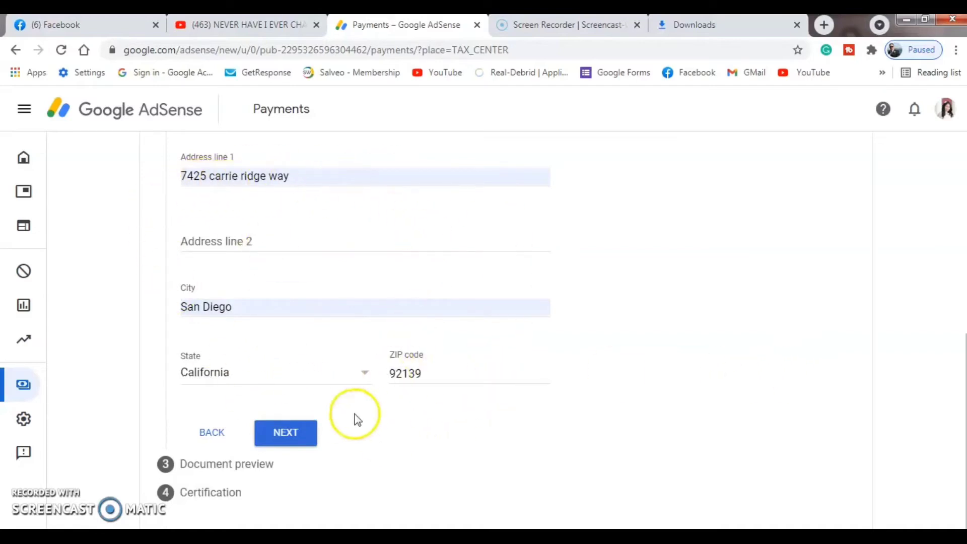
pyautogui.click(298, 433)
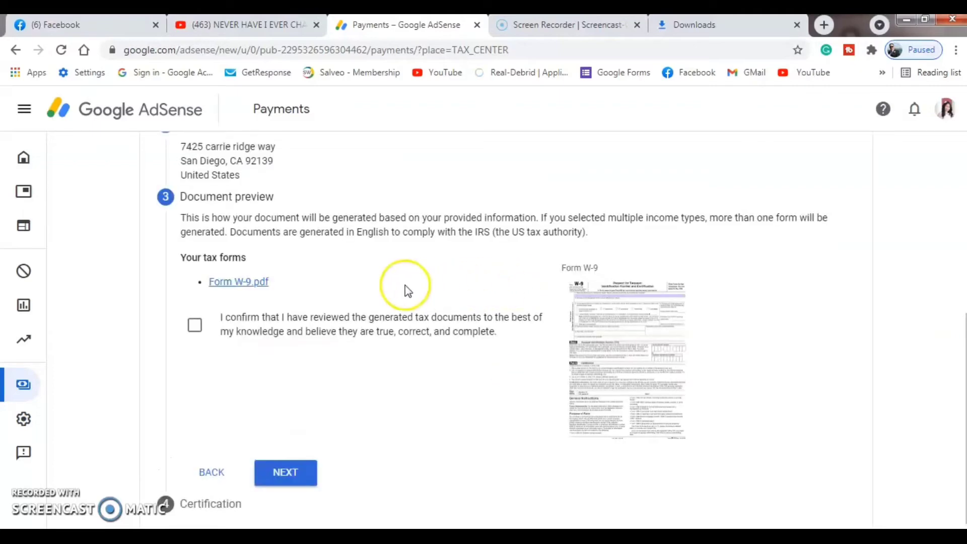
# Step: Tick the confirmation that the generated Form W-9 was reviewed and is correct
pyautogui.scroll(5, 452, 263)
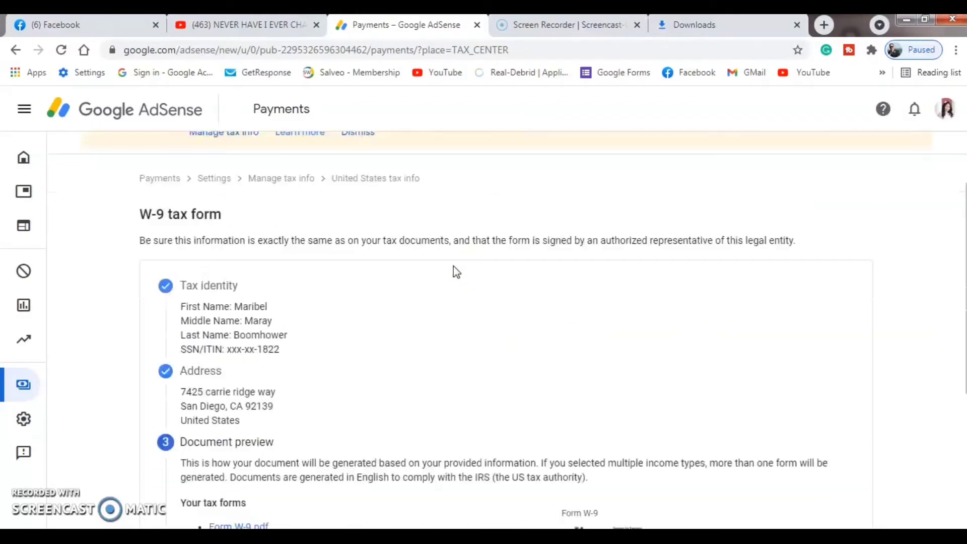
pyautogui.scroll(-2, 453, 266)
pyautogui.click(224, 215)
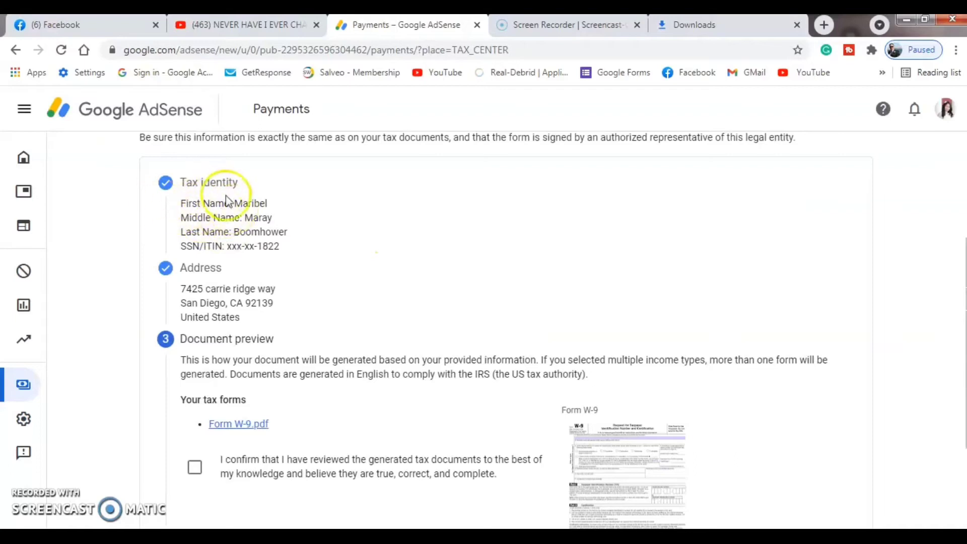
pyautogui.scroll(-3, 358, 261)
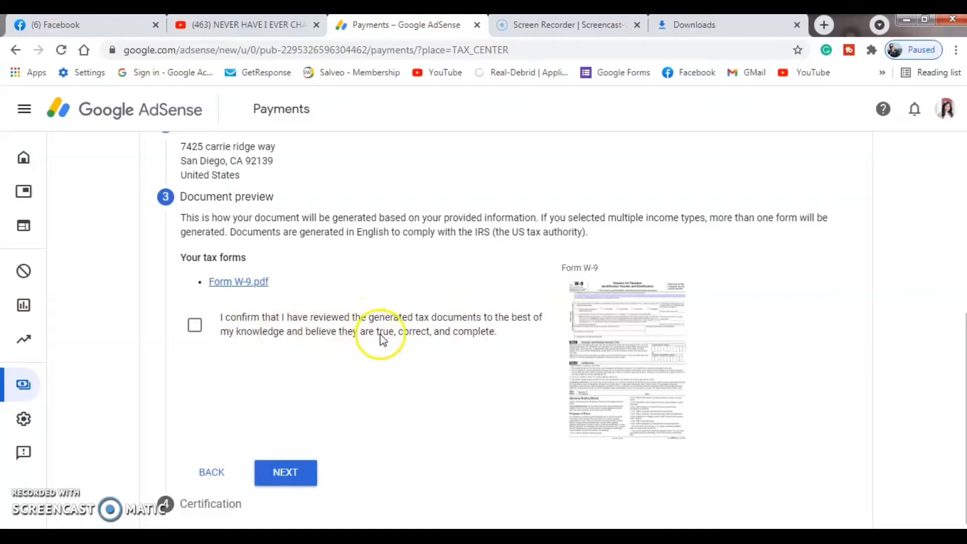
pyautogui.click(195, 325)
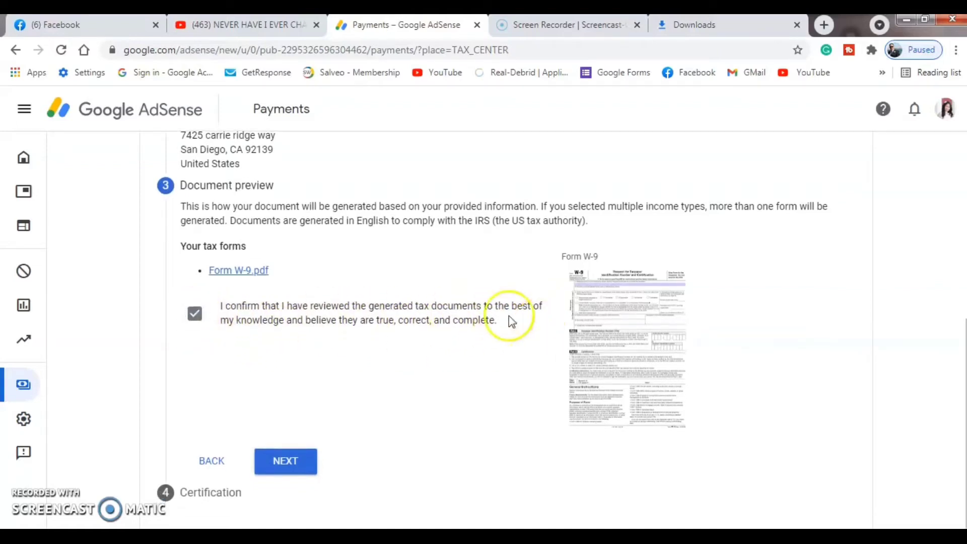
# Step: Sign the W-9 Certification step with the full legal name
pyautogui.click(296, 461)
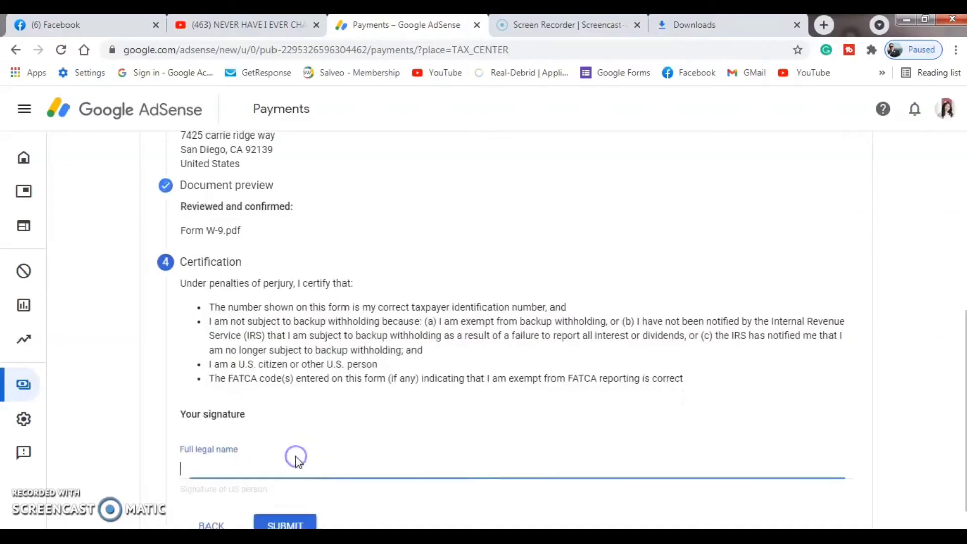
pyautogui.scroll(-1, 504, 343)
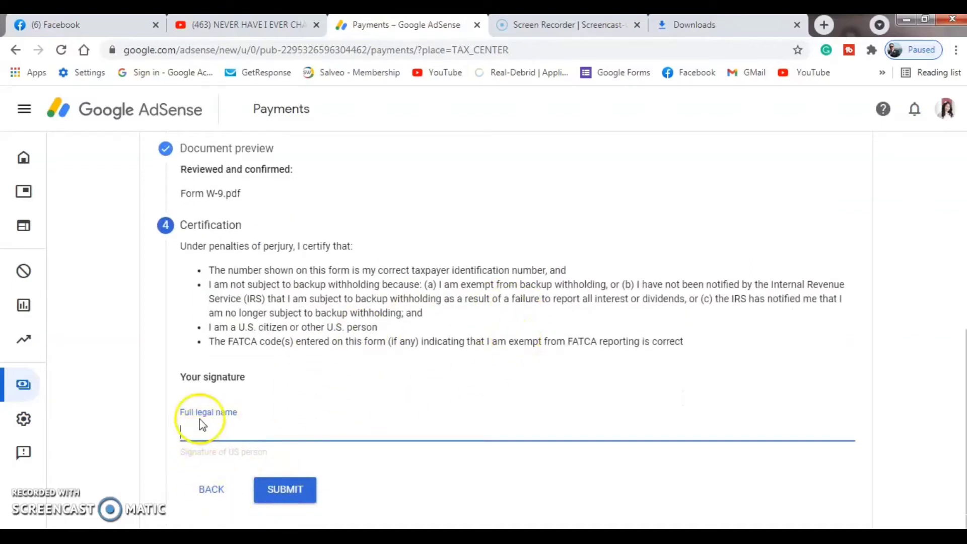
pyautogui.click(201, 432)
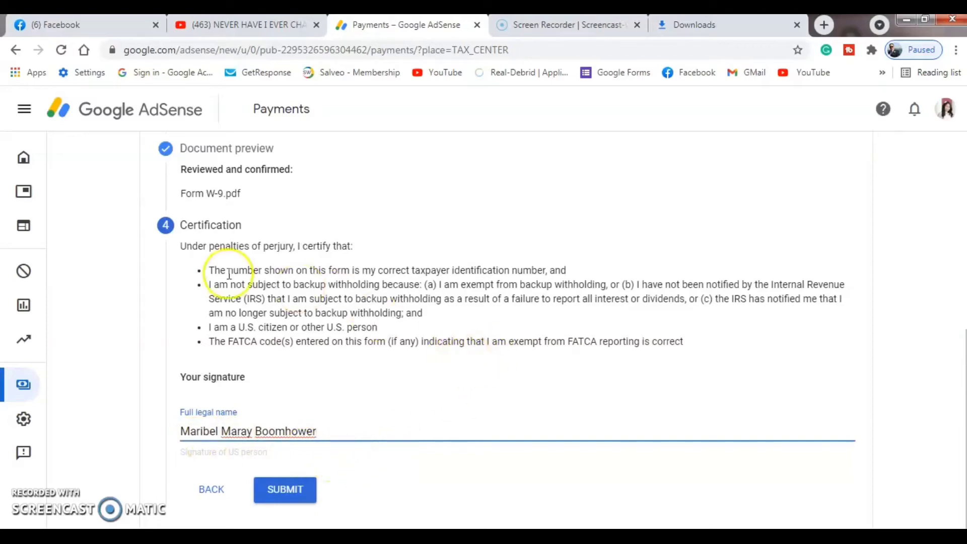
pyautogui.scroll(2, 424, 312)
pyautogui.scroll(1, 423, 312)
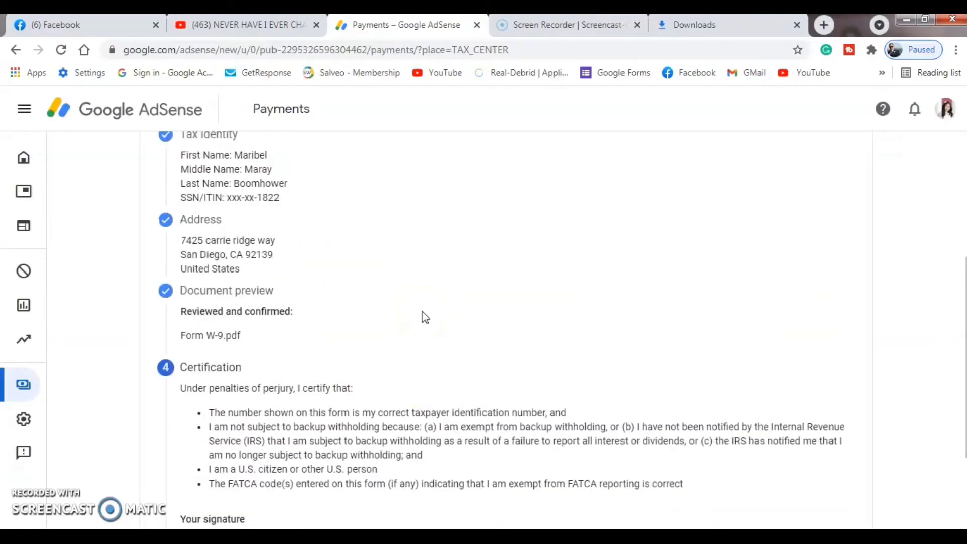
pyautogui.scroll(-2, 423, 312)
pyautogui.scroll(-1, 425, 314)
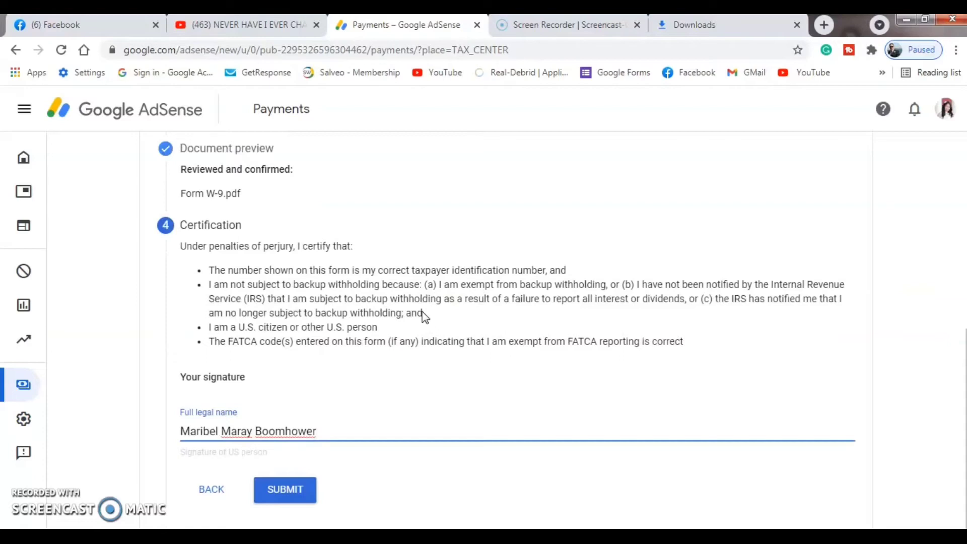
# Step: Submit the signed W-9 and read the accepted proof-of-name documents in the Missing documents dialog
pyautogui.click(289, 489)
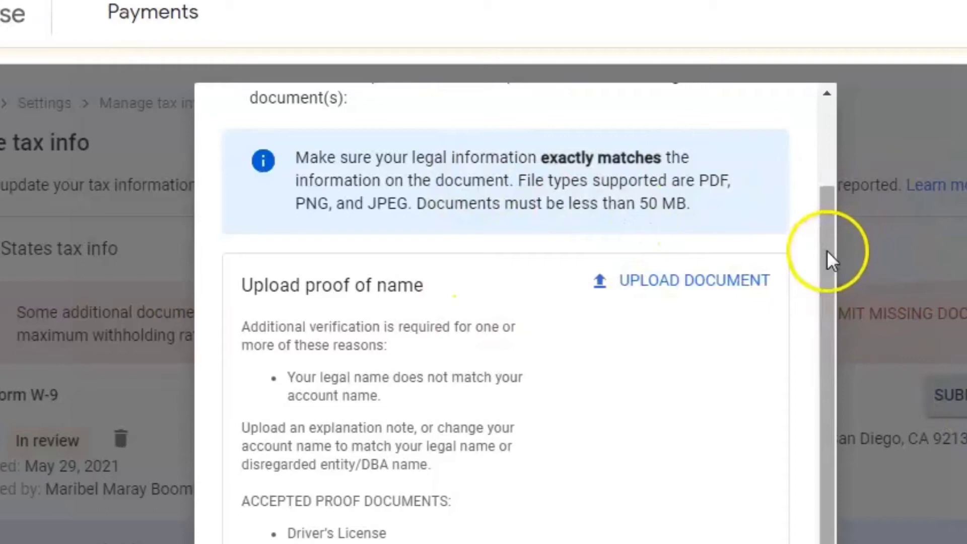
pyautogui.moveTo(827, 250); pyautogui.dragTo(830, 58)
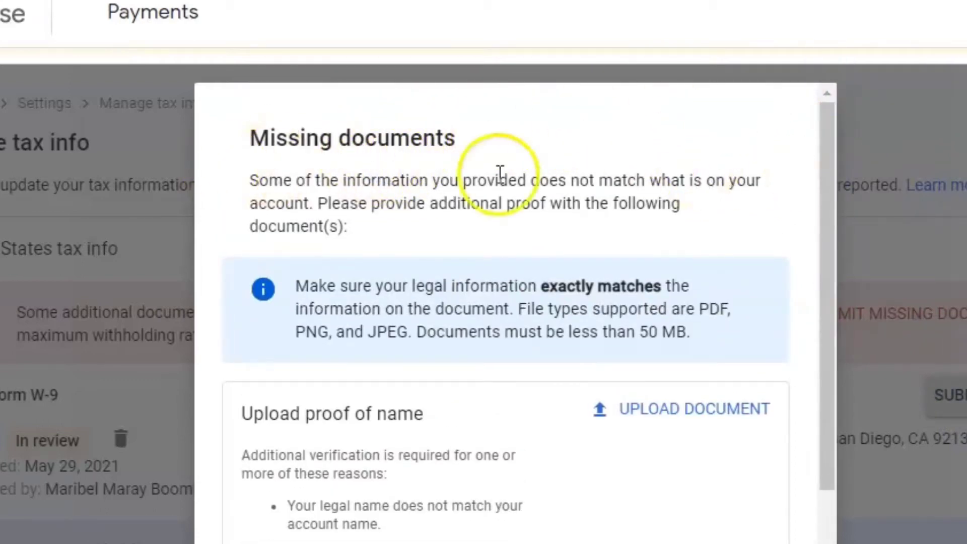
pyautogui.moveTo(832, 177)
pyautogui.mouseDown()
pyautogui.moveTo(796, 298)
pyautogui.moveTo(785, 422)
pyautogui.mouseUp()
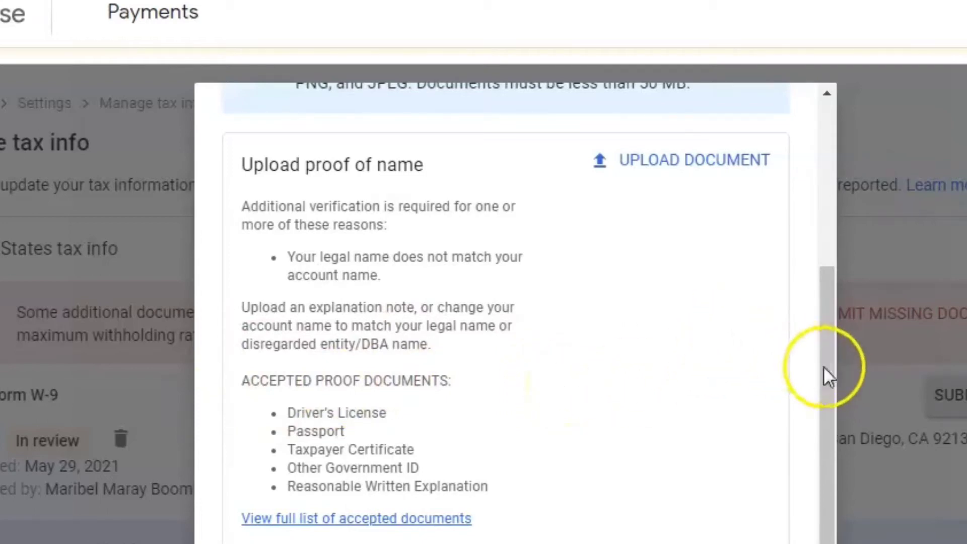
pyautogui.click(832, 304)
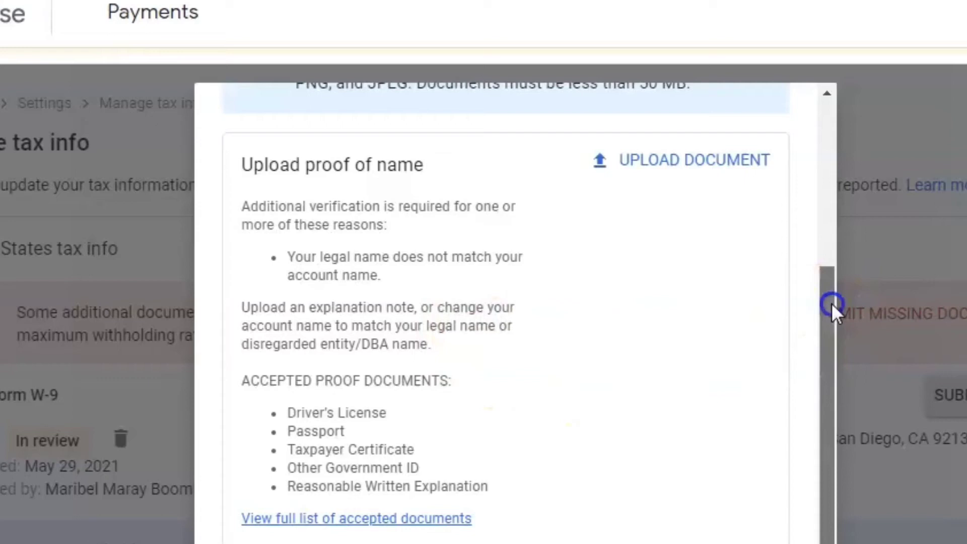
pyautogui.moveTo(833, 303); pyautogui.dragTo(830, 290)
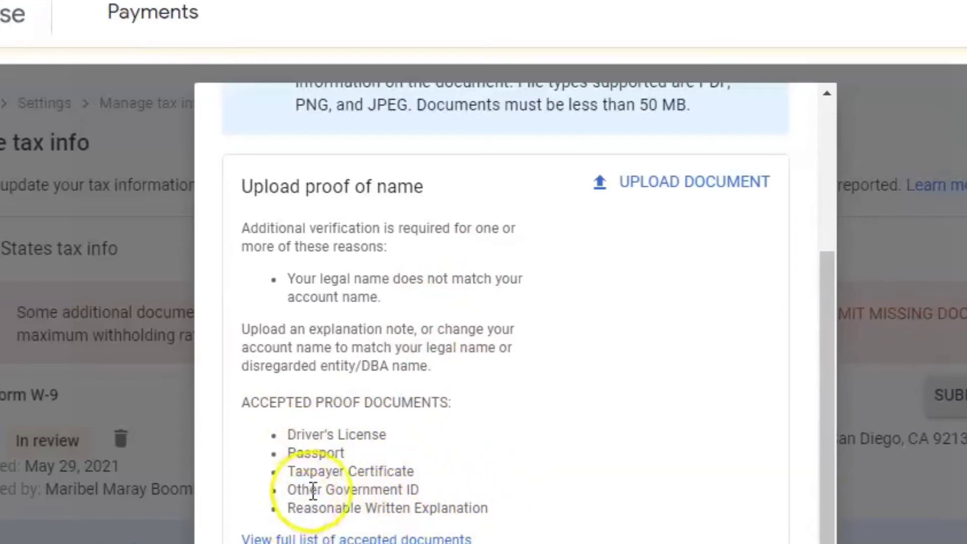
pyautogui.moveTo(828, 416); pyautogui.dragTo(851, 361)
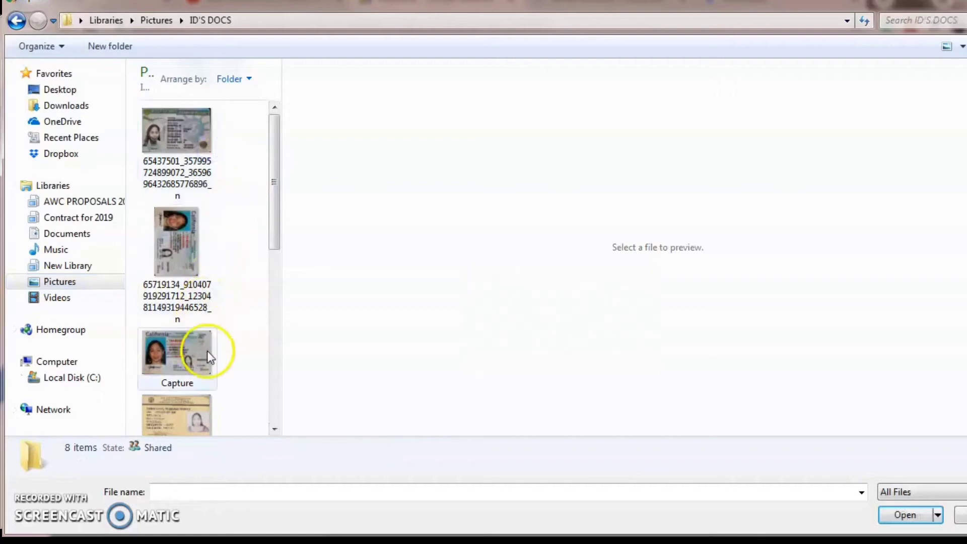
# Step: Select Capture.PNG from the ID'S DOCS folder and open it for upload
pyautogui.click(187, 355)
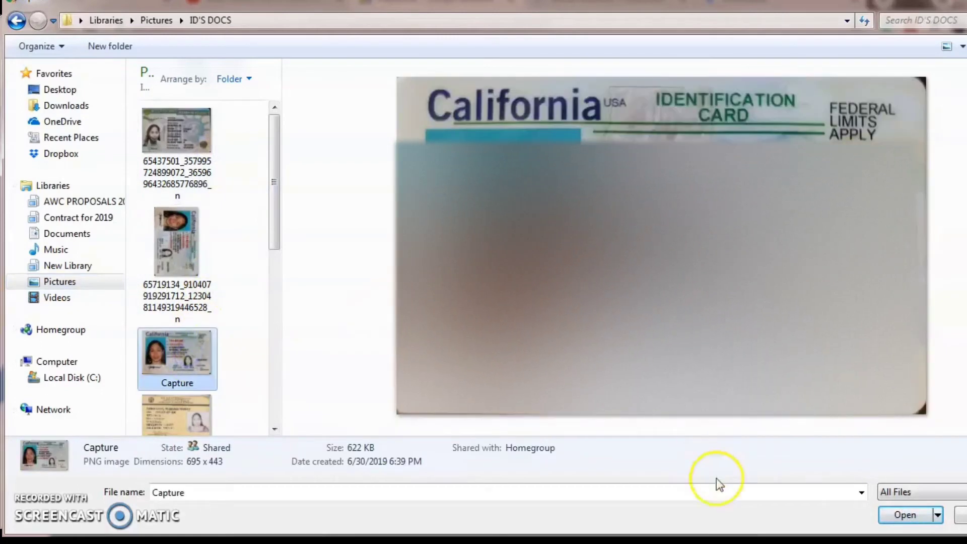
pyautogui.click(899, 514)
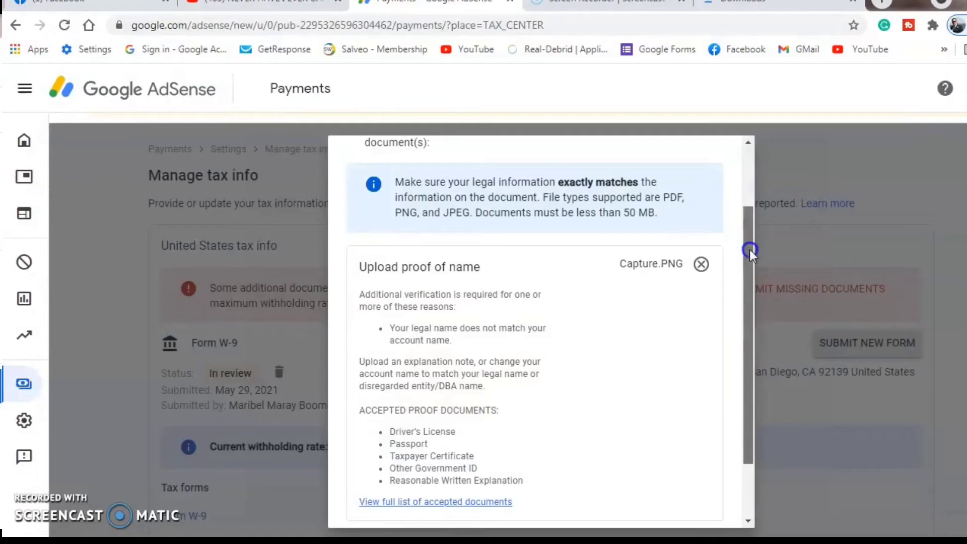
# Step: Submit Capture.PNG as proof of name and check it under Proof documents
pyautogui.moveTo(750, 250); pyautogui.dragTo(730, 313)
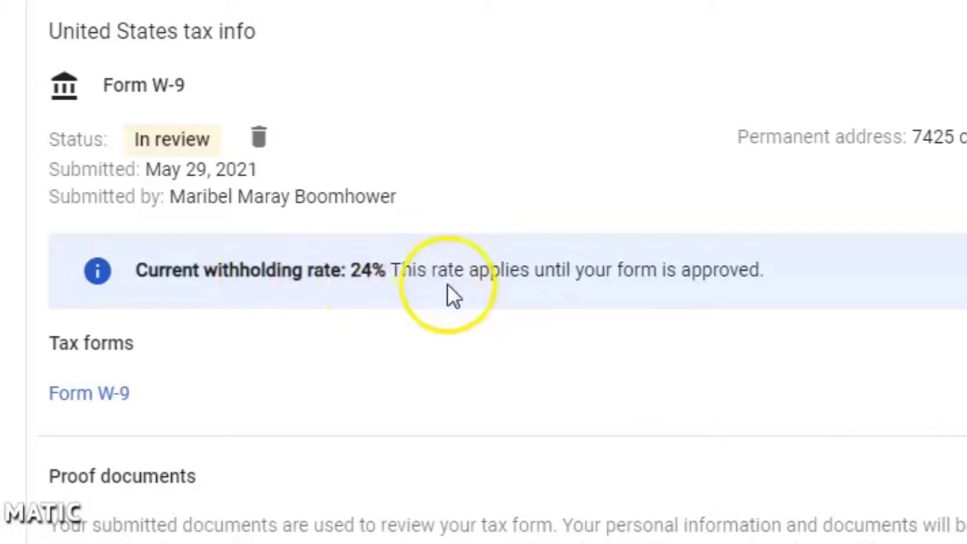
pyautogui.scroll(-2, 484, 272)
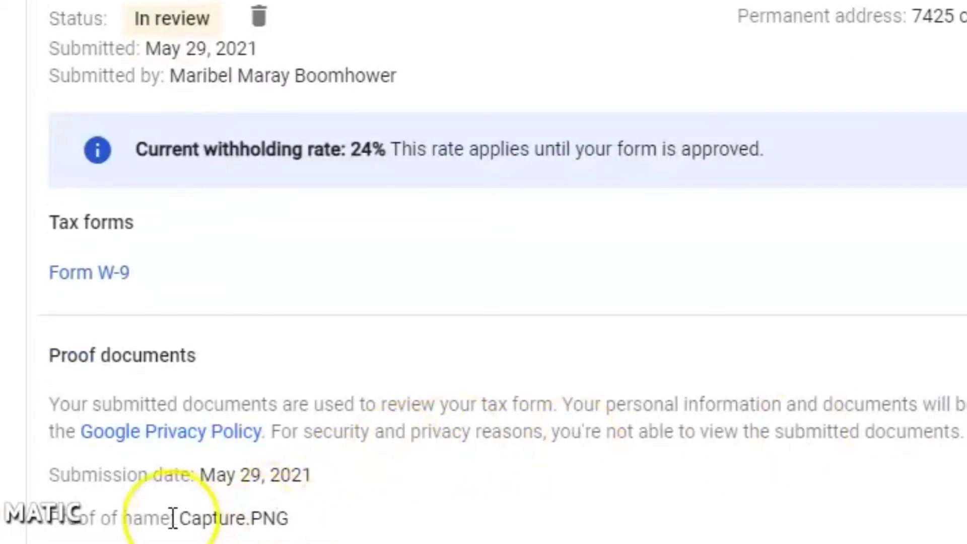
pyautogui.scroll(2, 705, 252)
pyautogui.scroll(4, 604, 202)
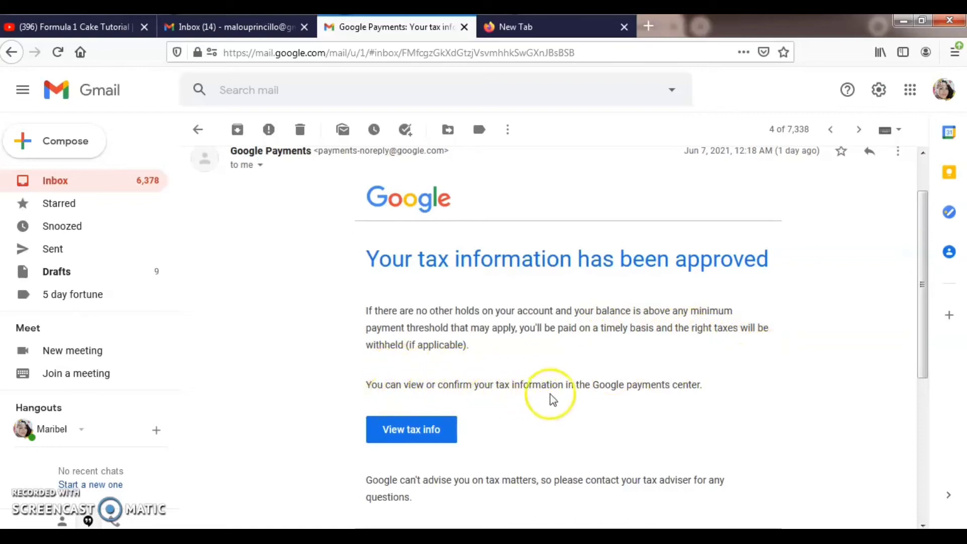
# Step: Scroll through the 'Your tax information has been approved' Google Payments email
pyautogui.scroll(-3, 756, 408)
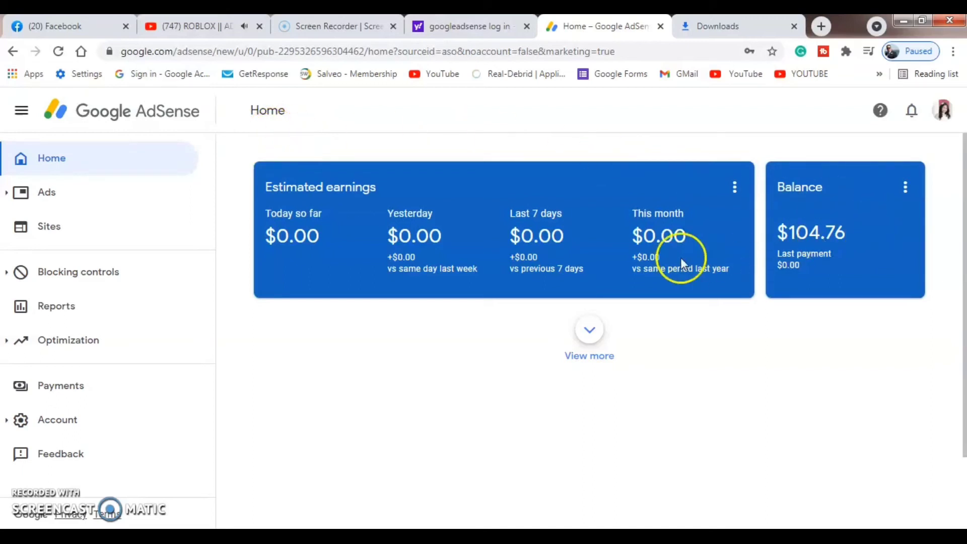
# Step: Expand the Home dashboard and review the Performance, Sites and Countries cards, all showing zero activity
pyautogui.click(588, 334)
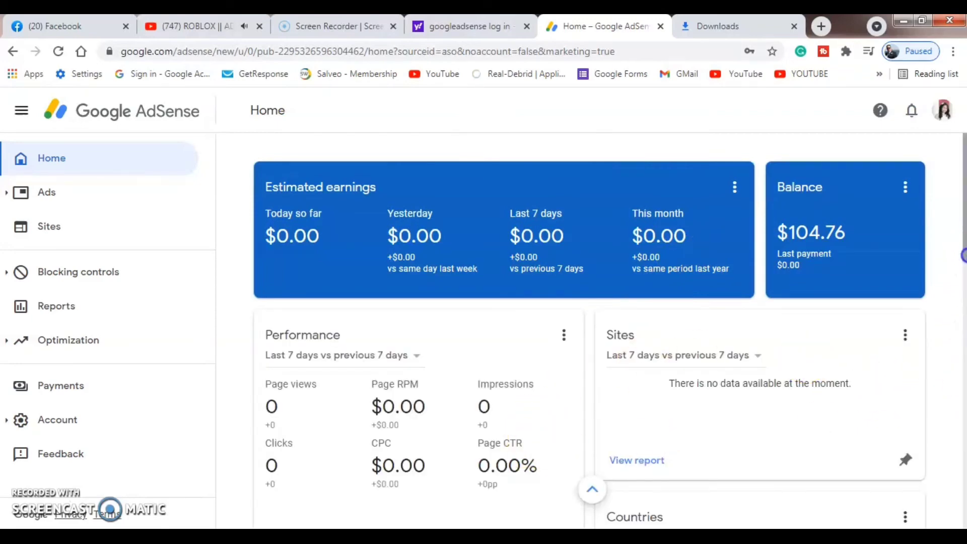
pyautogui.moveTo(964, 256); pyautogui.dragTo(963, 363)
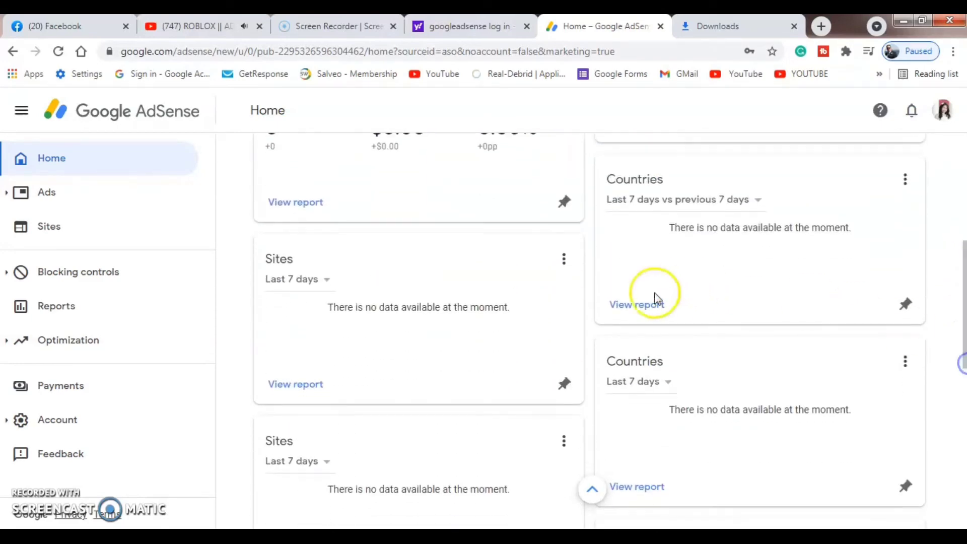
pyautogui.scroll(4, 403, 328)
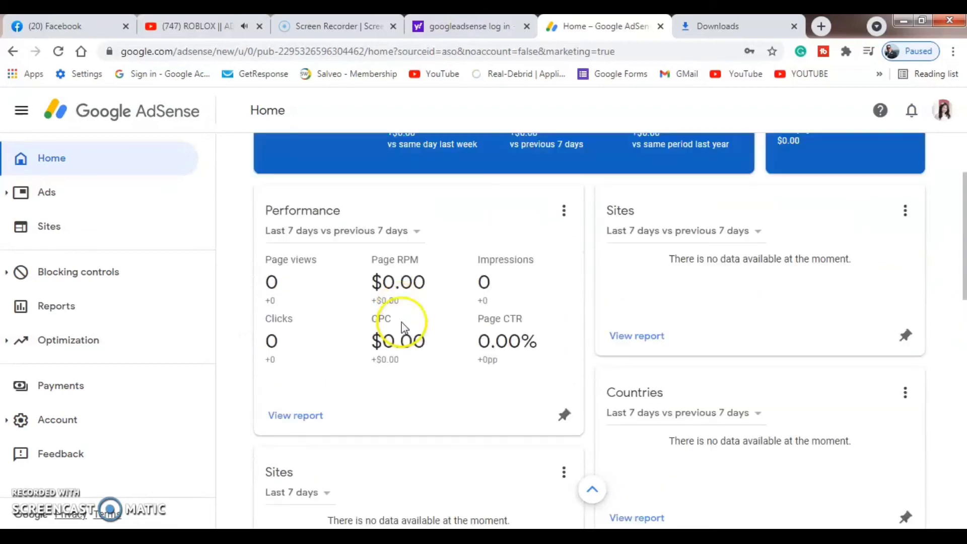
pyautogui.scroll(2, 398, 329)
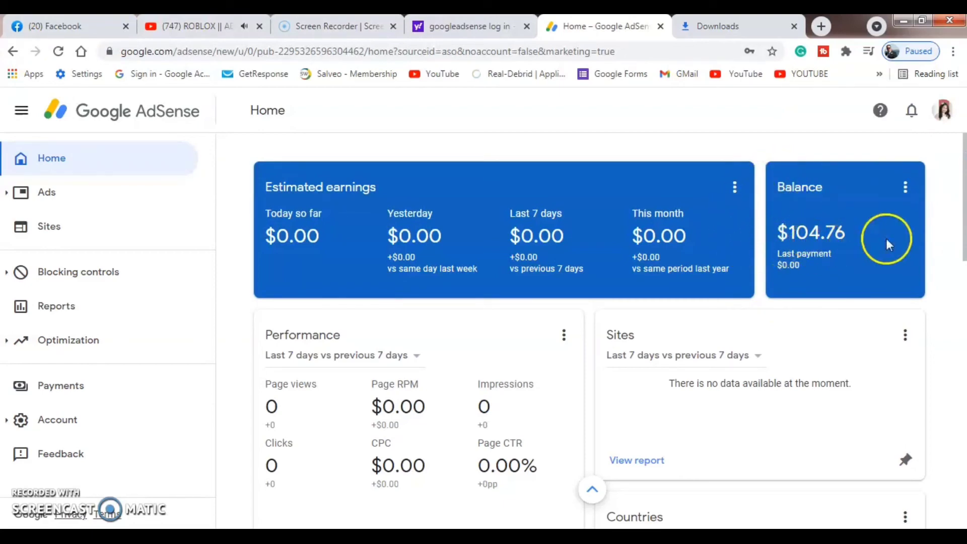
pyautogui.moveTo(962, 216)
pyautogui.mouseDown()
pyautogui.moveTo(964, 334)
pyautogui.moveTo(964, 161)
pyautogui.mouseUp()
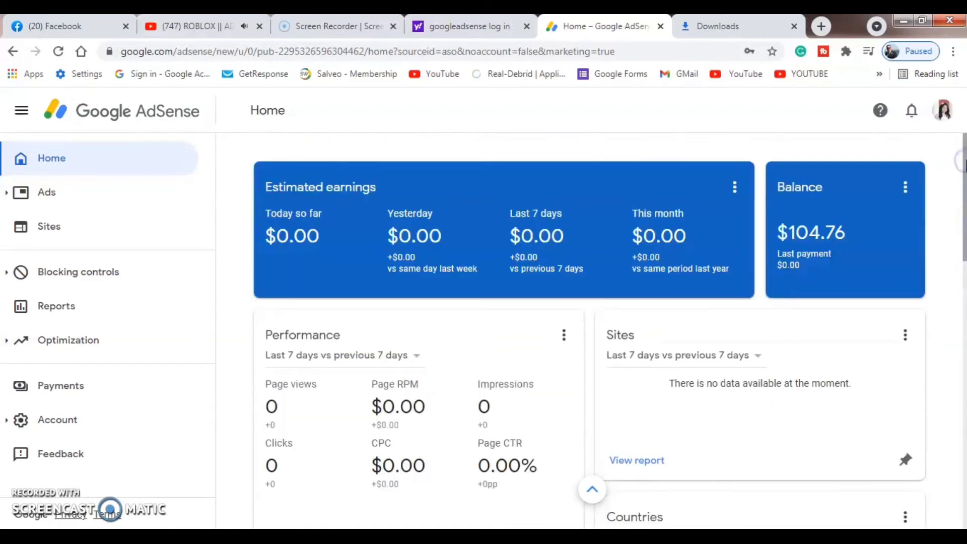